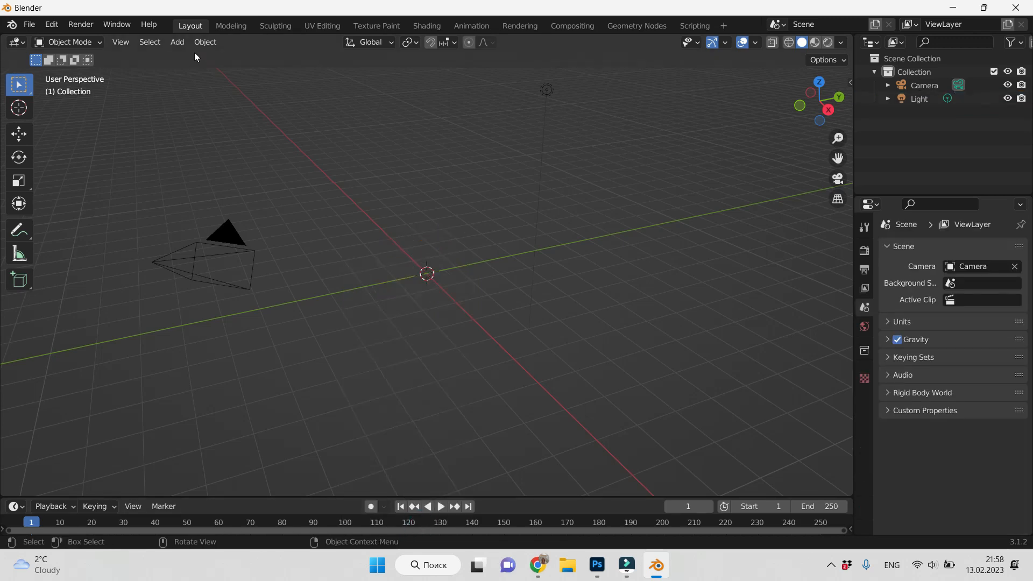
Add a cylinder mesh with 10 vertices, a radius of 1.77 m and a depth of 0.34 m.
{"action": "left_click", "coordinate": [178, 42]}
{"action": "mouse_move", "coordinate": [187, 58]}
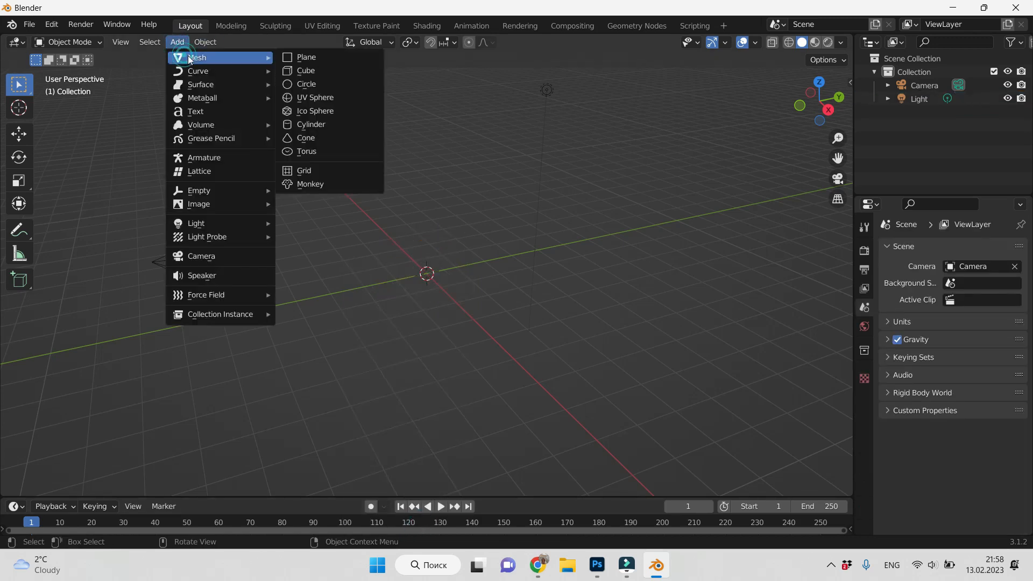
{"action": "left_click", "coordinate": [304, 127]}
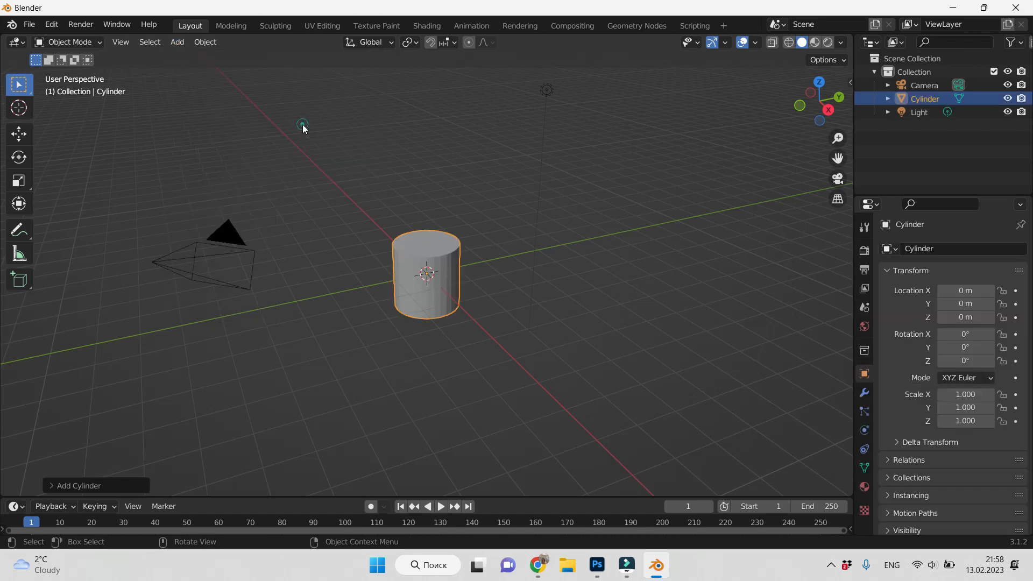
{"action": "left_click", "coordinate": [118, 489]}
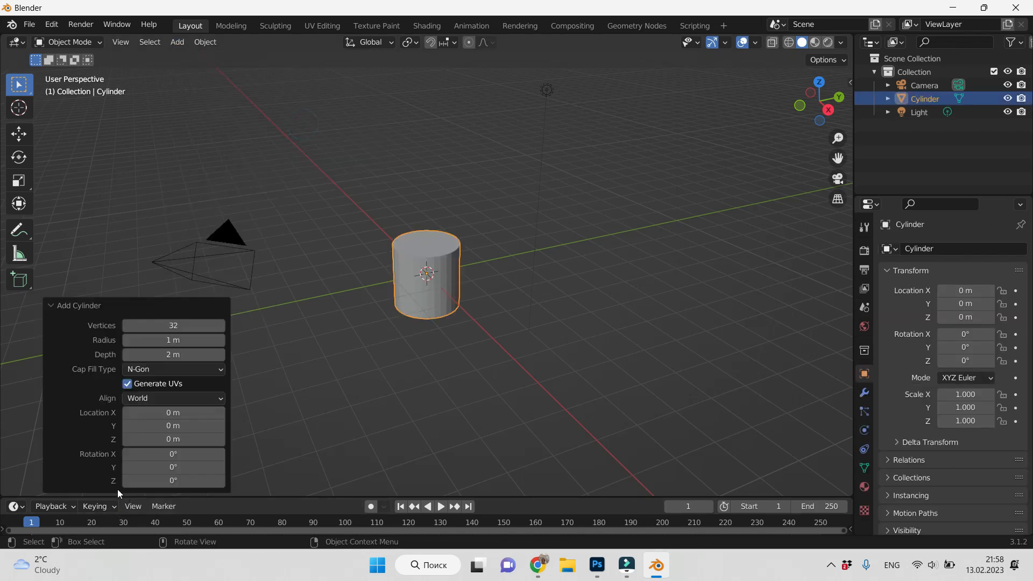
{"action": "left_click", "coordinate": [160, 326]}
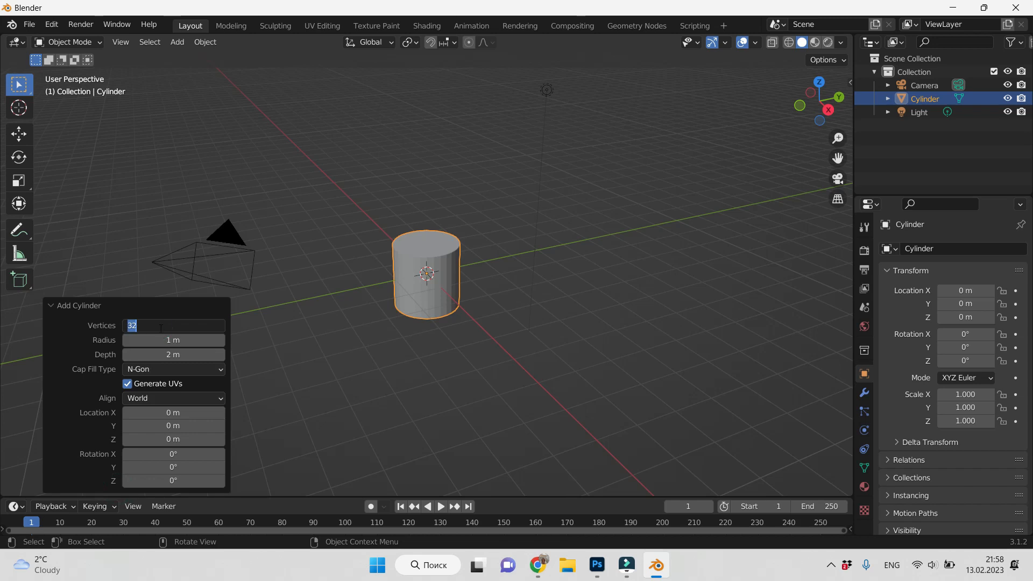
{"action": "type", "text": "10"}
{"action": "key", "text": "Return"}
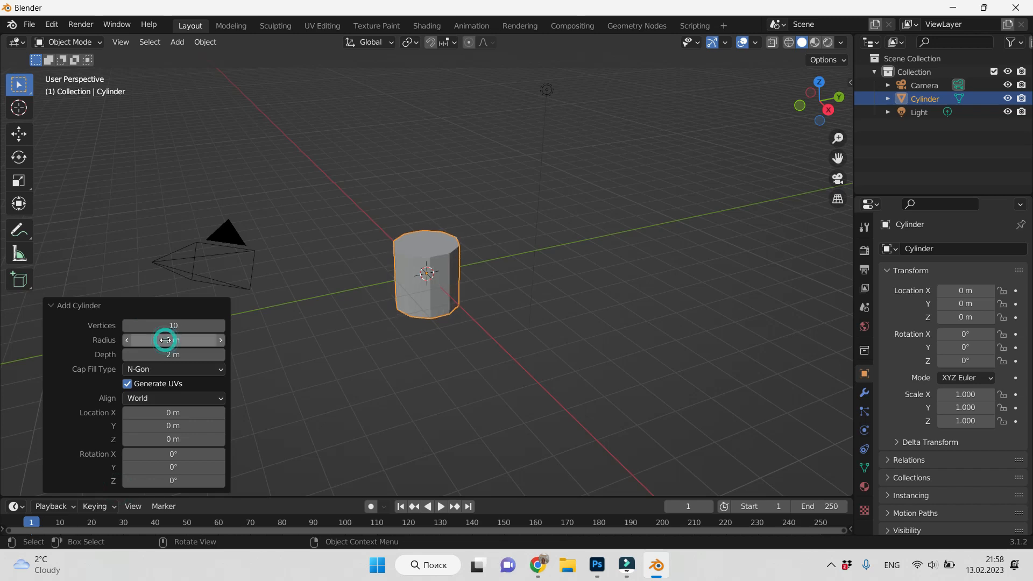
{"action": "left_click_drag", "start_coordinate": [172, 343], "coordinate": [101, 357]}
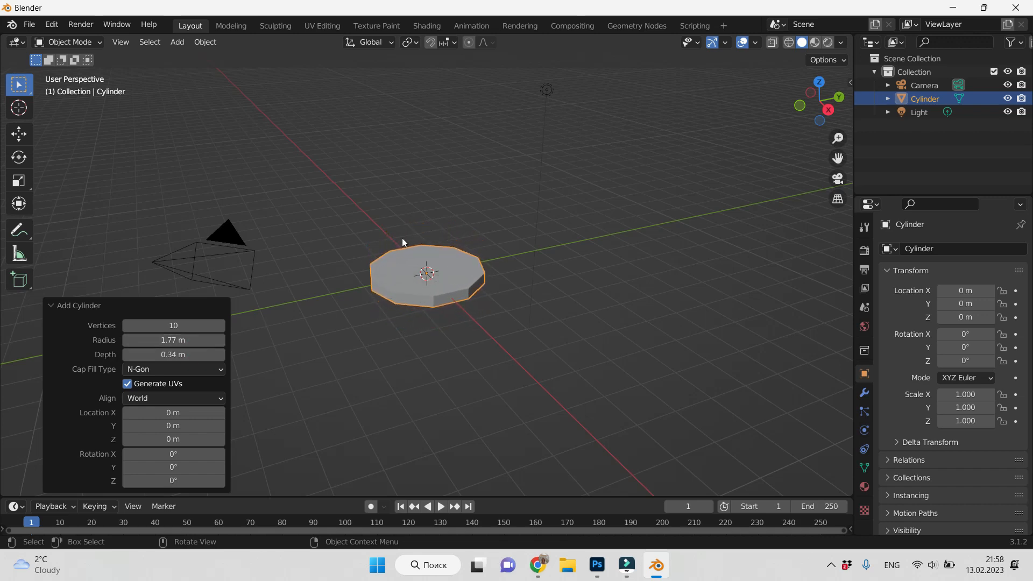
{"action": "left_click", "coordinate": [476, 203]}
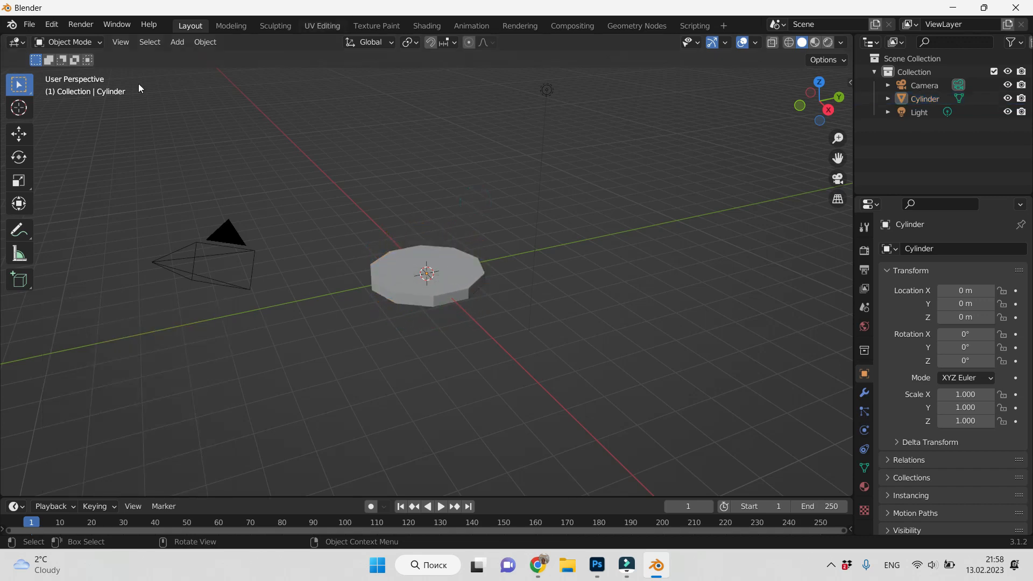
Enter Edit Mode on the cylinder and deselect the upper and lower vertices of its front corner.
{"action": "left_click", "coordinate": [86, 42]}
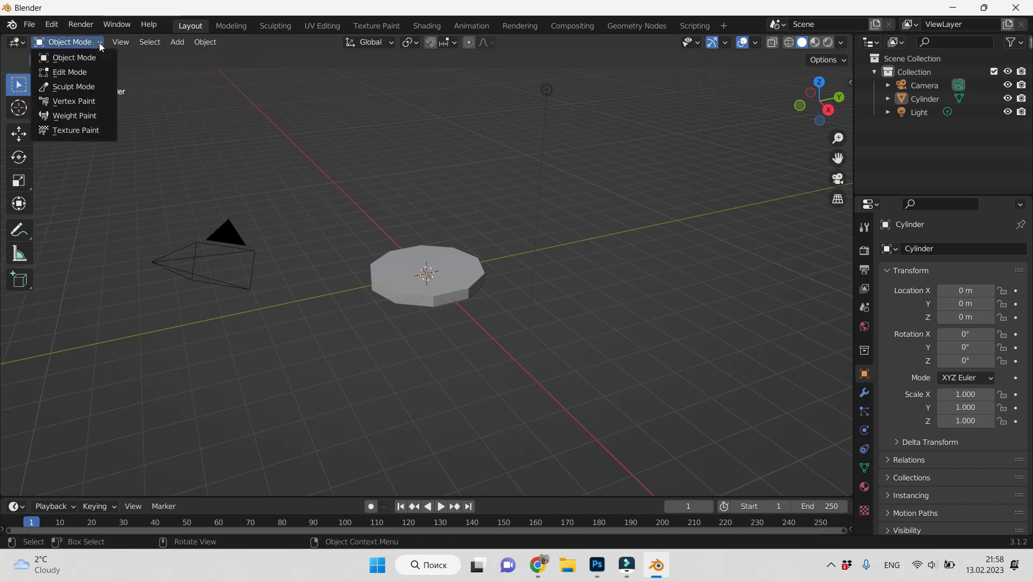
{"action": "left_click", "coordinate": [91, 70]}
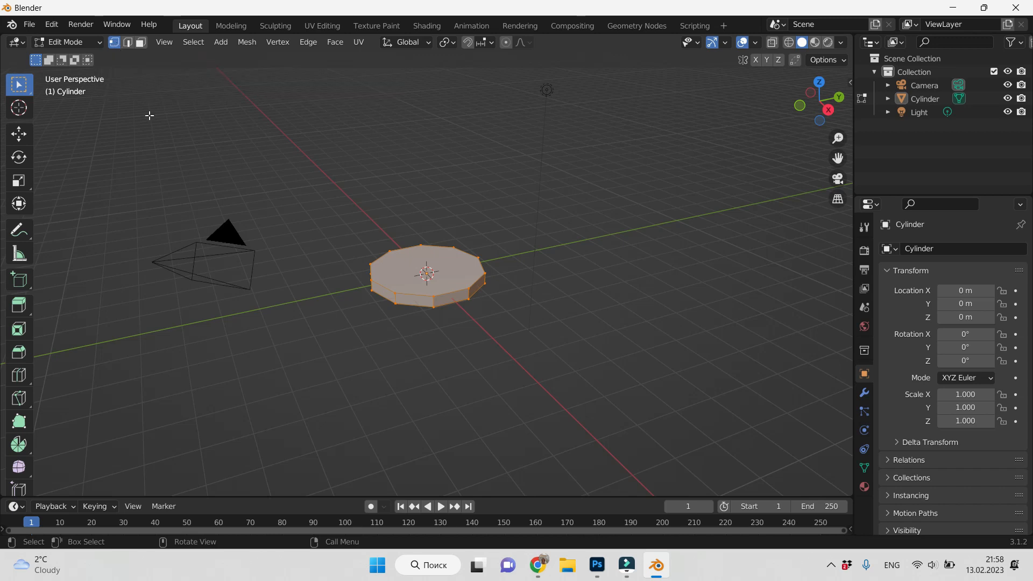
{"action": "left_click", "coordinate": [434, 297], "text": "shift"}
{"action": "left_click", "coordinate": [433, 307], "text": "shift"}
Deselect the upper and lower vertices at every other remaining corner around the cylinder, keeping five alternating corners selected.
{"action": "left_click_drag", "start_coordinate": [802, 111], "coordinate": [904, 102]}
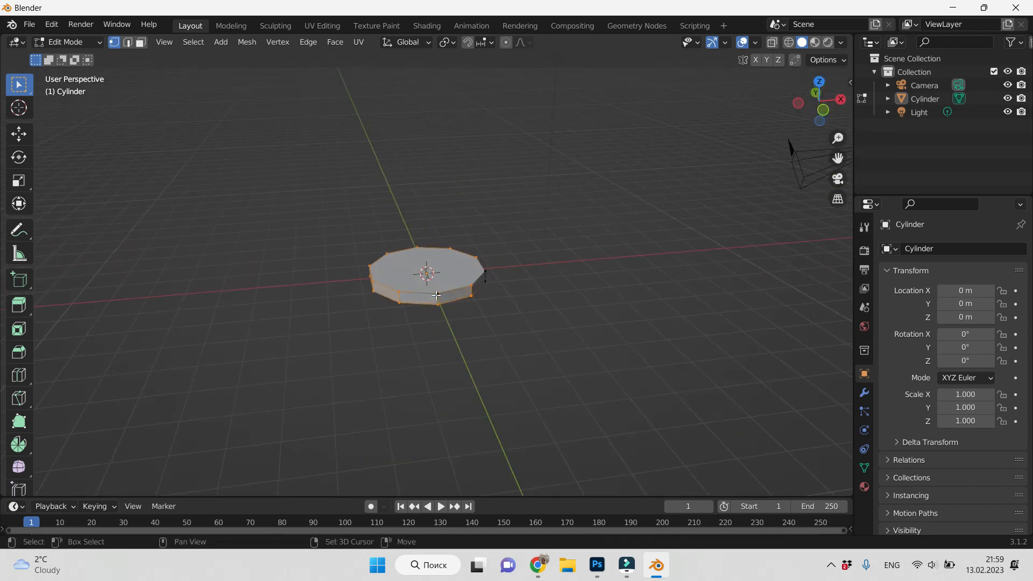
{"action": "left_click_drag", "start_coordinate": [788, 107], "coordinate": [716, 100]}
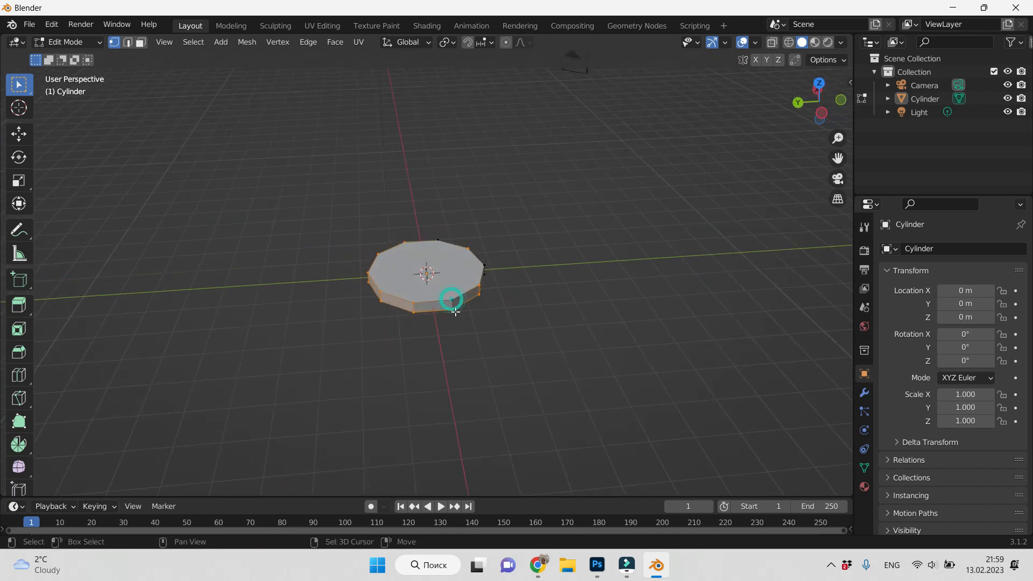
{"action": "left_click_drag", "start_coordinate": [797, 105], "coordinate": [898, 94]}
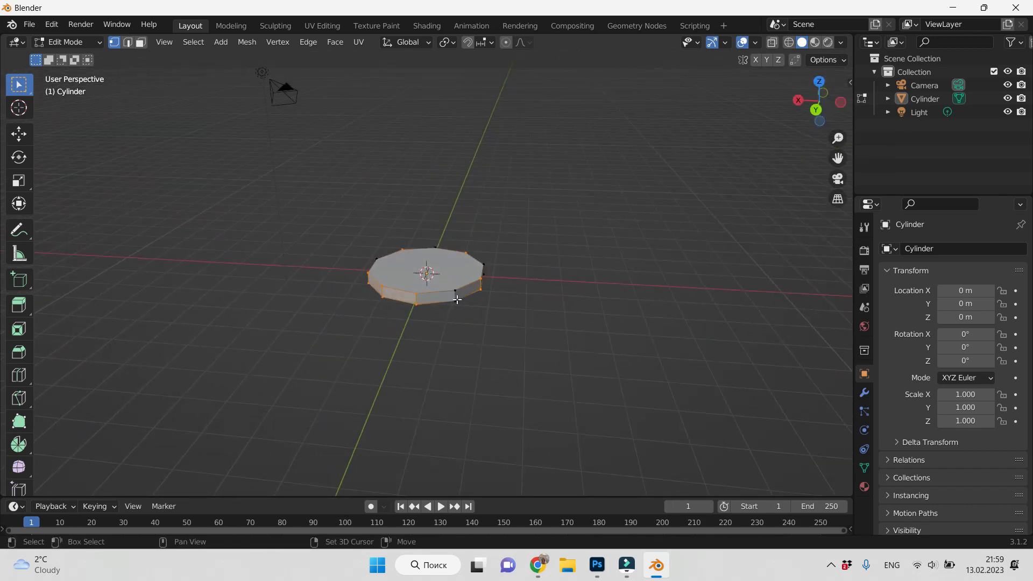
{"action": "left_click_drag", "start_coordinate": [802, 108], "coordinate": [592, 226]}
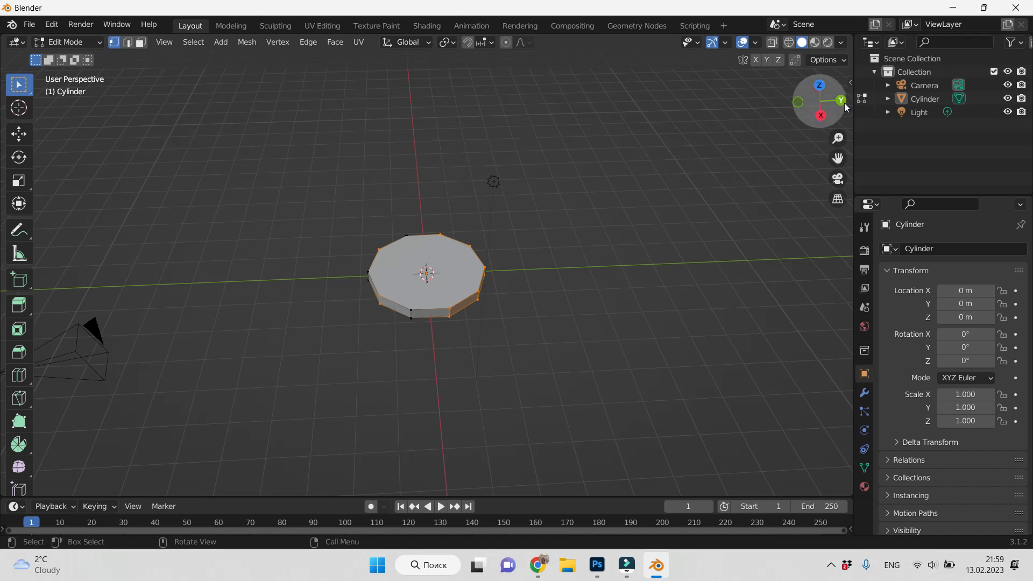
{"action": "left_click_drag", "start_coordinate": [838, 103], "coordinate": [653, 65]}
{"action": "left_click", "coordinate": [416, 289], "text": "shift"}
{"action": "left_click", "coordinate": [416, 302], "text": "shift"}
{"action": "left_click", "coordinate": [416, 302], "text": "shift"}
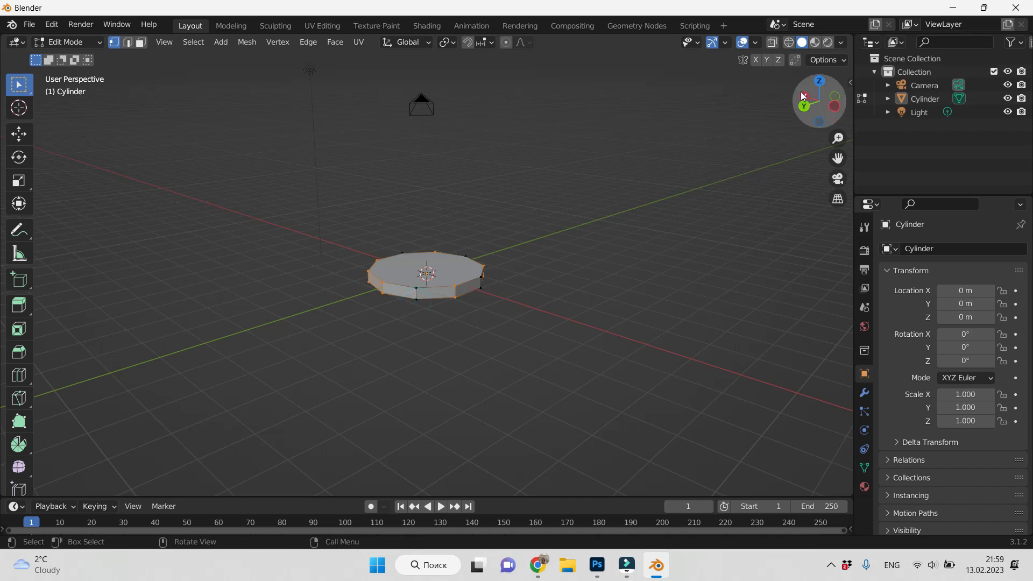
{"action": "left_click_drag", "start_coordinate": [802, 97], "coordinate": [748, 116]}
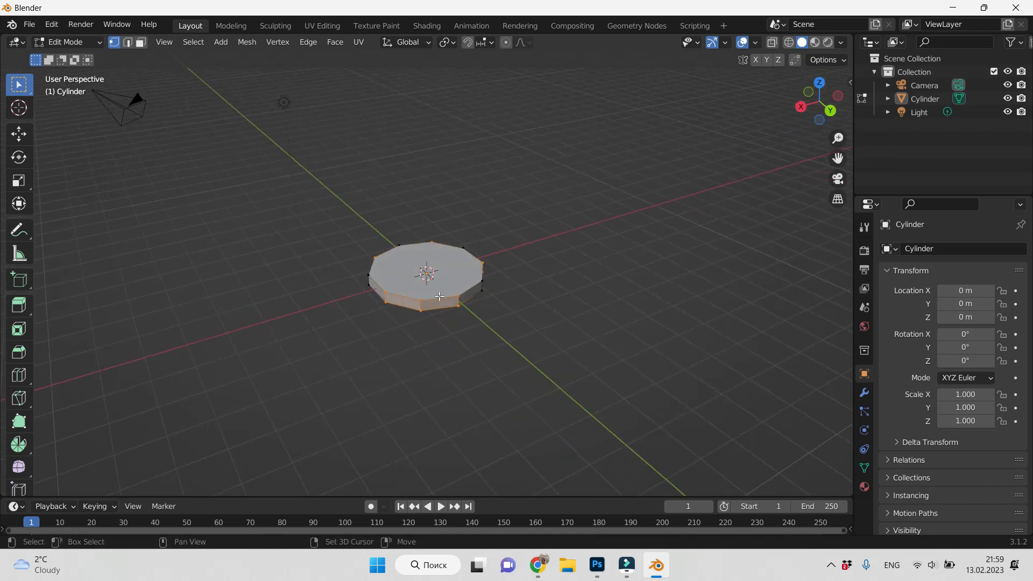
{"action": "left_click", "coordinate": [421, 298], "text": "shift"}
{"action": "left_click", "coordinate": [420, 307], "text": "shift"}
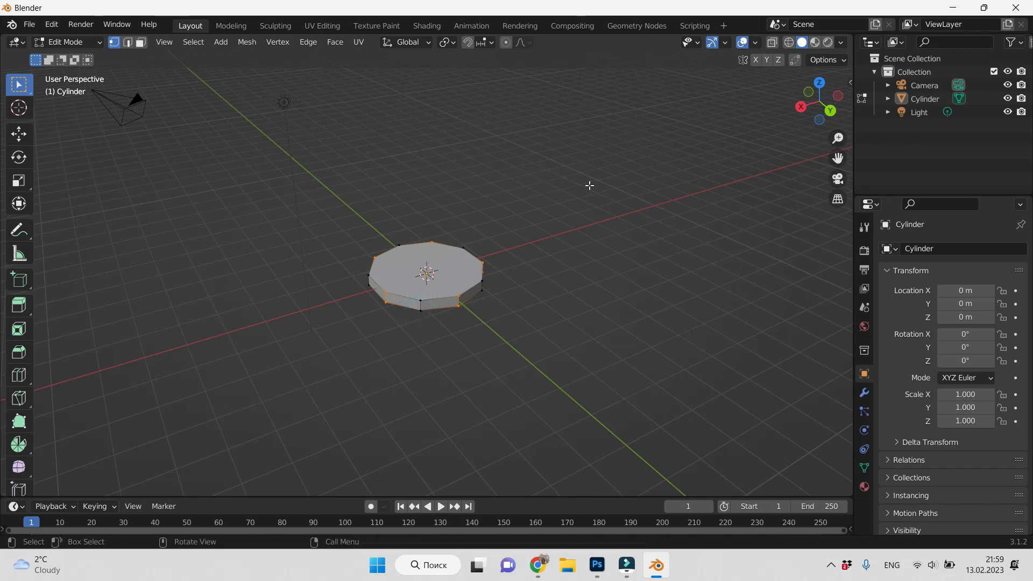
Scale the selected corner vertices uniformly by about 2.411 into a five-pointed star and return to Object Mode.
{"action": "key", "text": "s"}
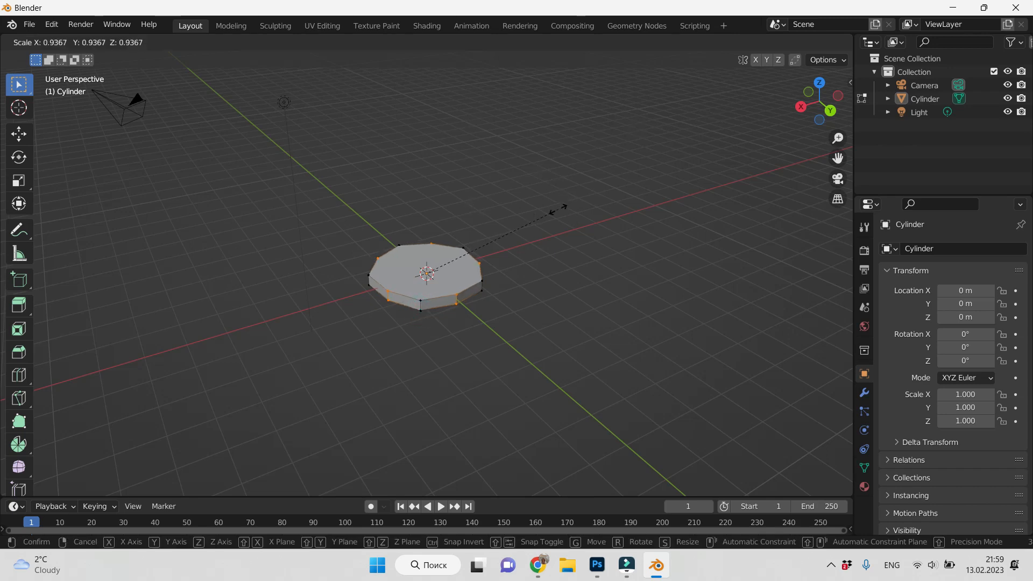
{"action": "left_click", "coordinate": [567, 205]}
{"action": "key", "text": "s"}
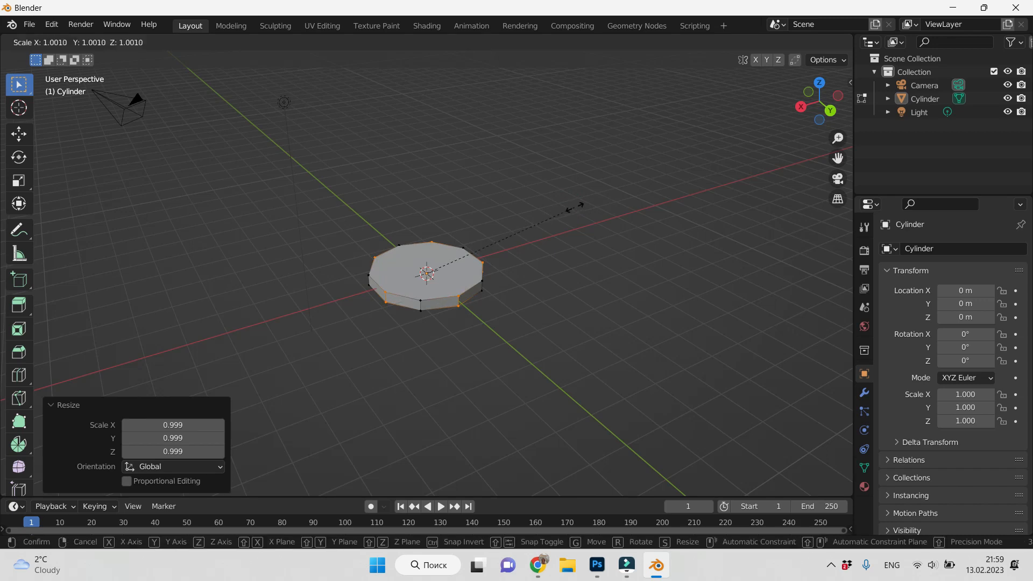
{"action": "left_click", "coordinate": [778, 104]}
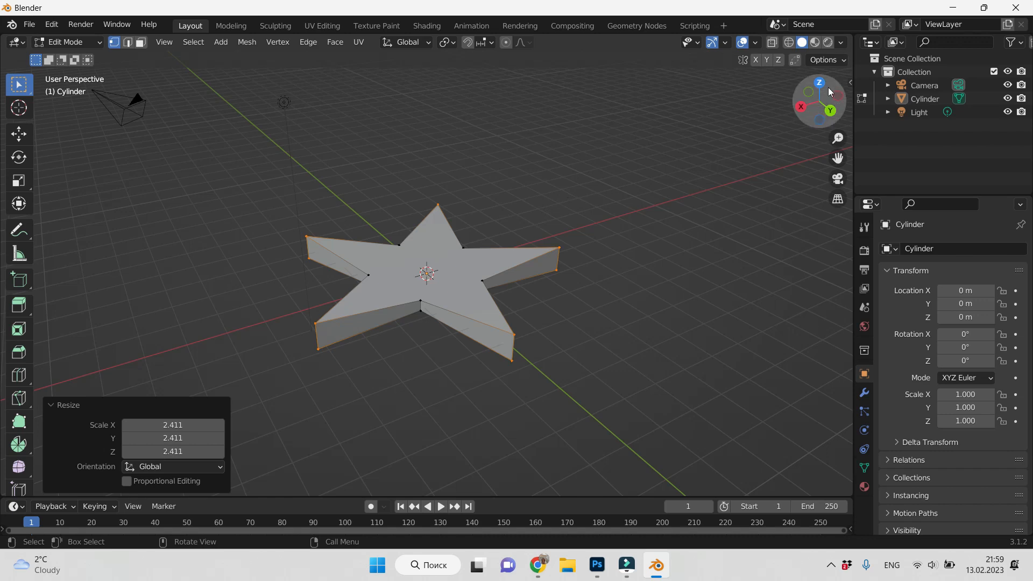
{"action": "left_click_drag", "start_coordinate": [824, 90], "coordinate": [819, 115]}
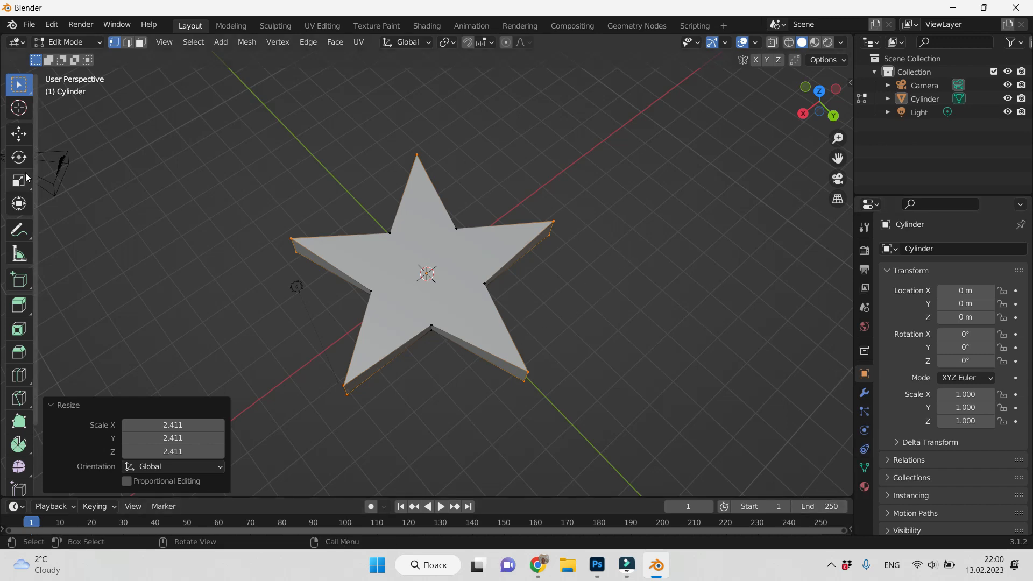
{"action": "left_click", "coordinate": [65, 42]}
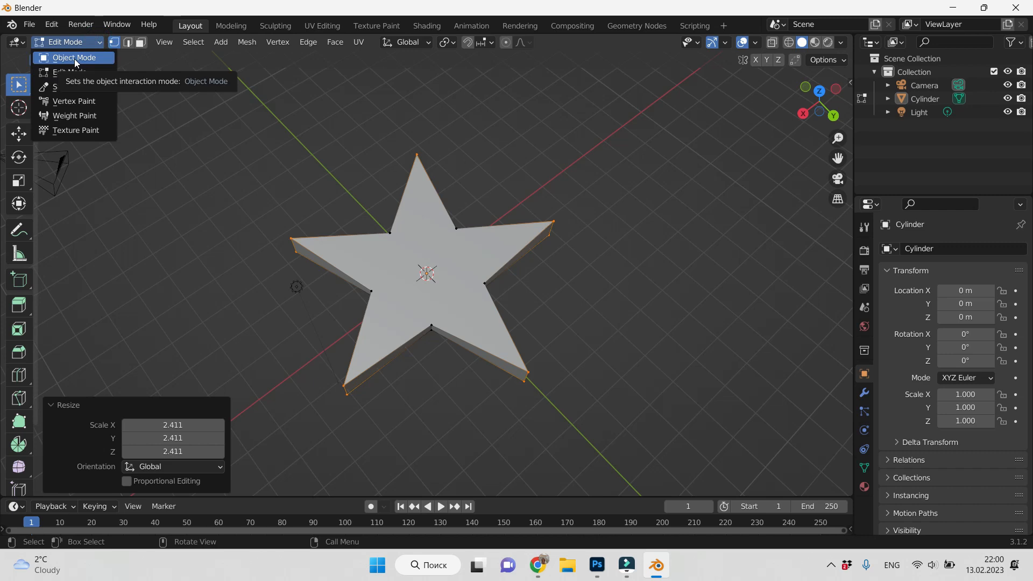
{"action": "left_click", "coordinate": [74, 57]}
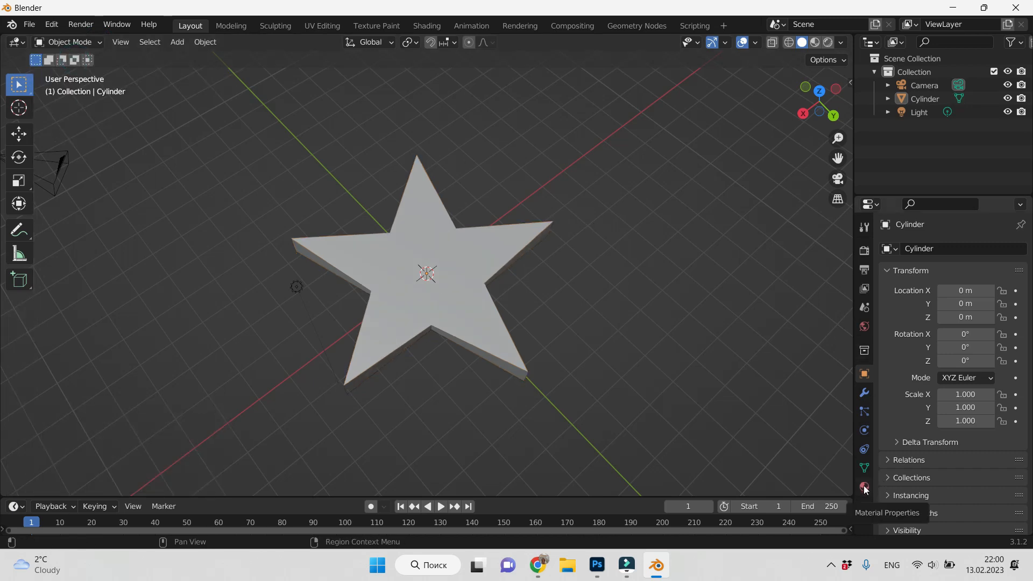
Add a Subdivision Surface modifier to the star and set its viewport levels to 5.
{"action": "left_click", "coordinate": [866, 451]}
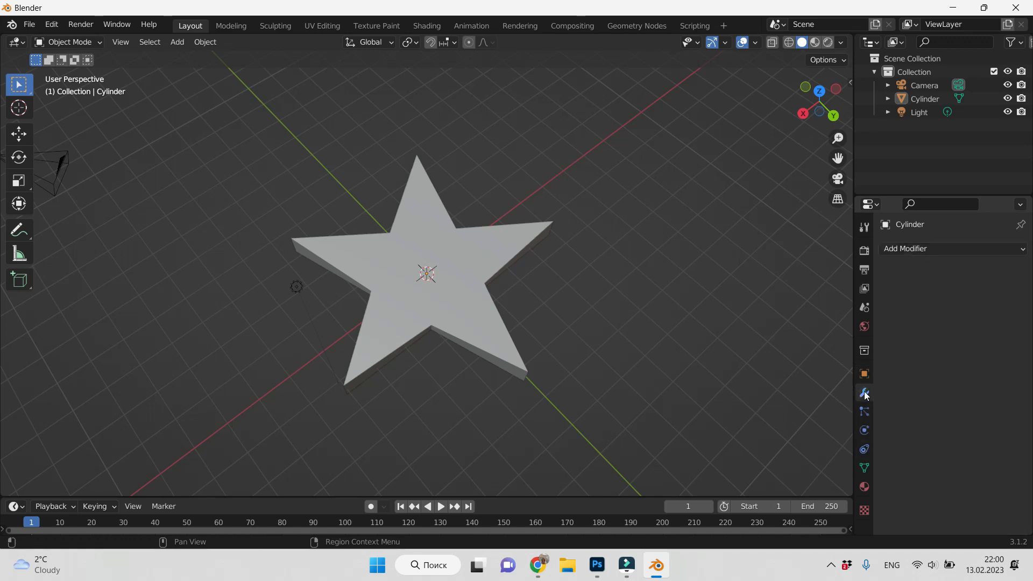
{"action": "left_click", "coordinate": [865, 393]}
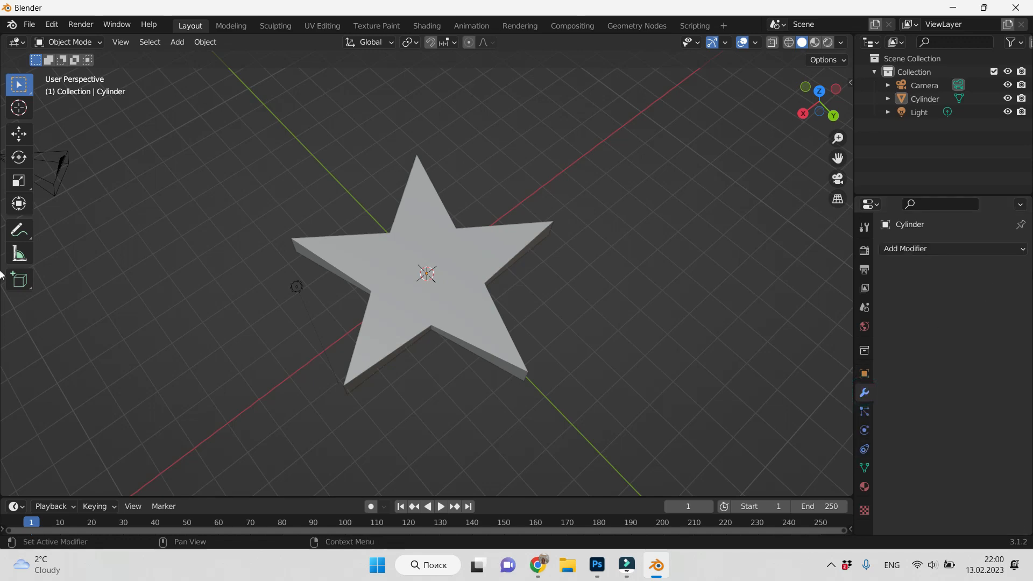
{"action": "left_click", "coordinate": [1025, 251]}
{"action": "left_click", "coordinate": [747, 490]}
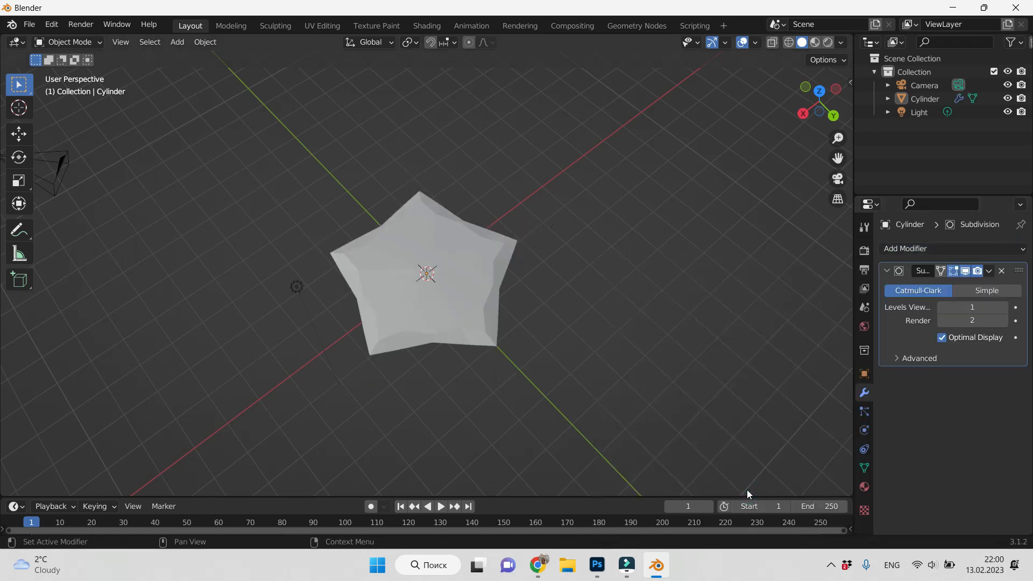
{"action": "left_click_drag", "start_coordinate": [972, 308], "coordinate": [1004, 307]}
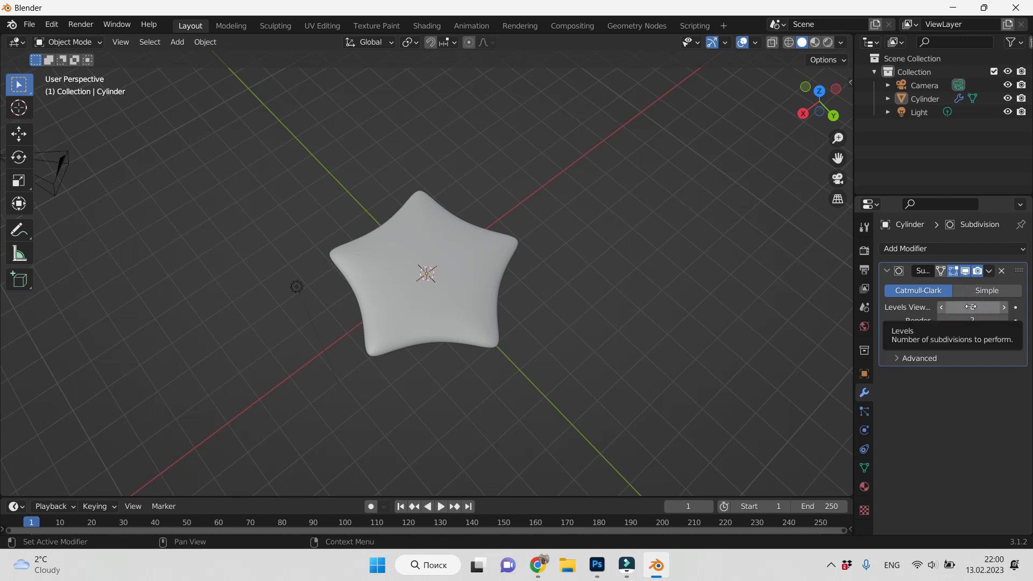
{"action": "mouse_move", "coordinate": [976, 308]}
{"action": "left_mouse_down"}
{"action": "mouse_move", "coordinate": [939, 307]}
{"action": "mouse_move", "coordinate": [977, 308]}
{"action": "left_mouse_up"}
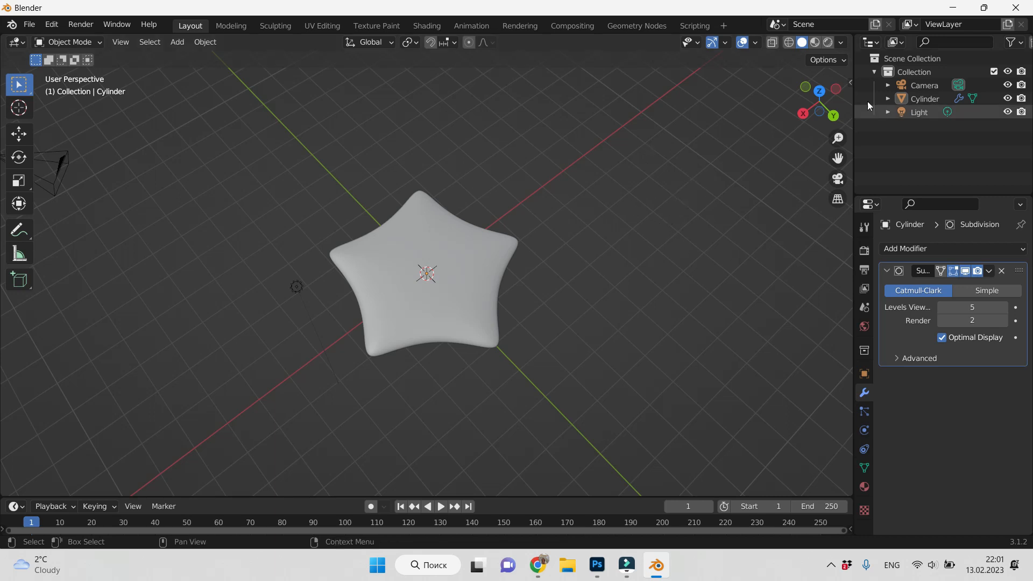
Set the world background color to black and switch the viewport to rendered shading.
{"action": "left_click", "coordinate": [863, 329]}
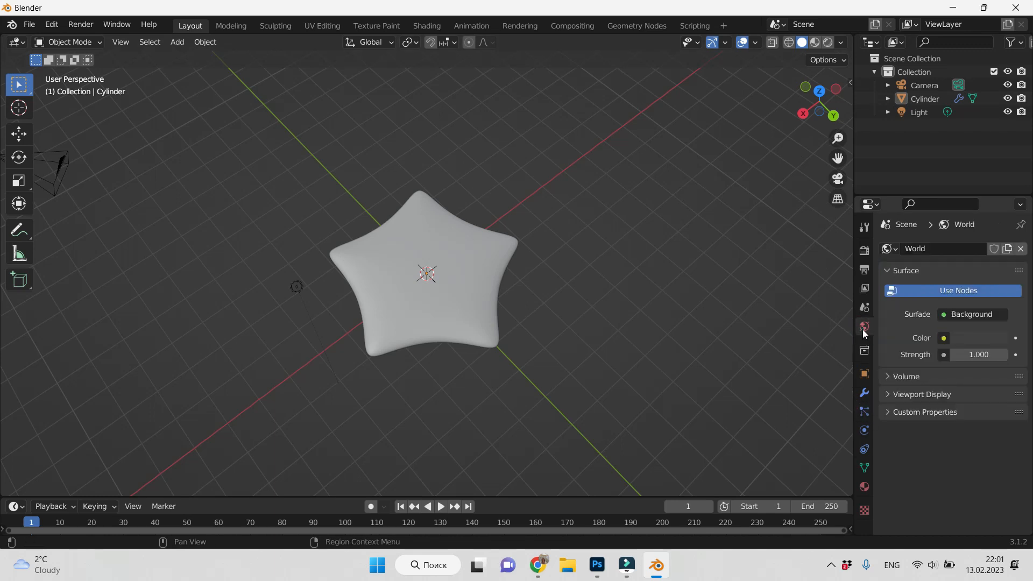
{"action": "left_click", "coordinate": [956, 338]}
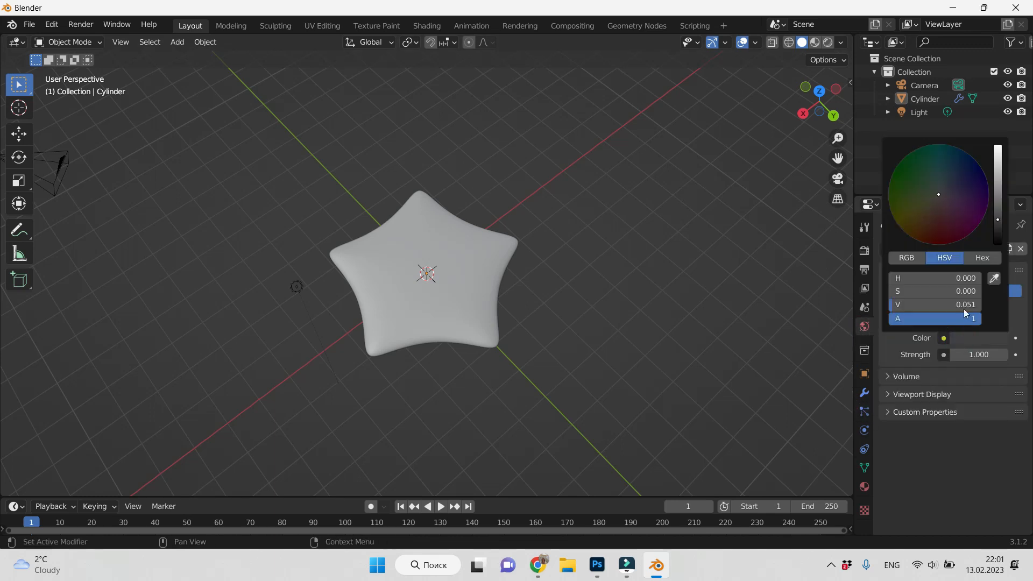
{"action": "left_click", "coordinate": [975, 167]}
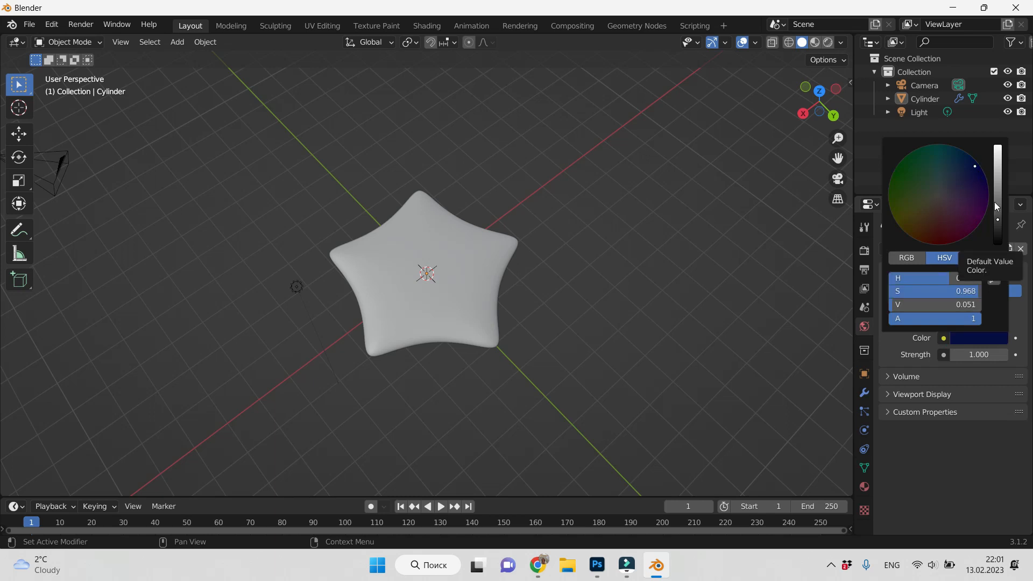
{"action": "left_click_drag", "start_coordinate": [996, 202], "coordinate": [998, 242]}
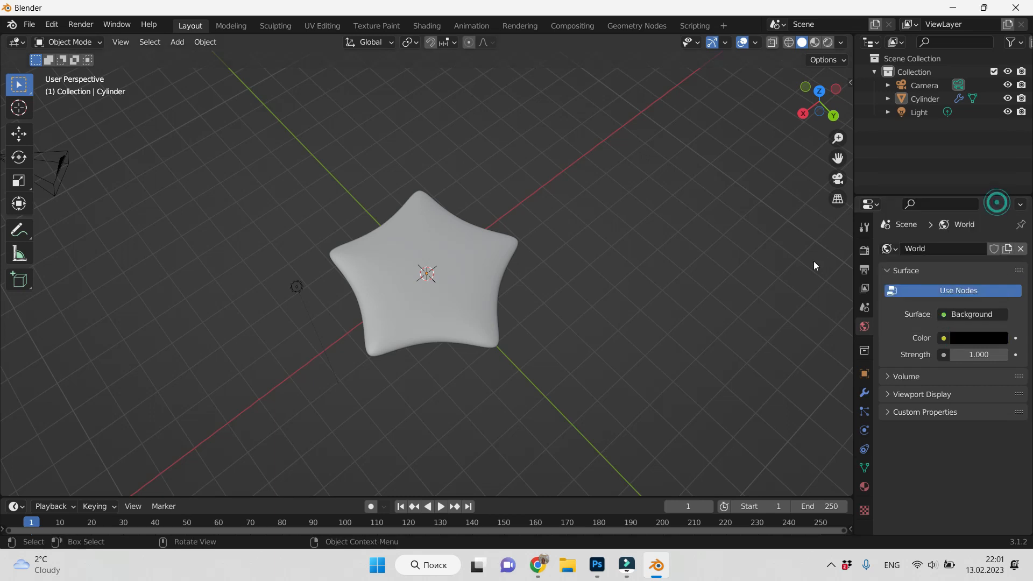
{"action": "left_click", "coordinate": [827, 43]}
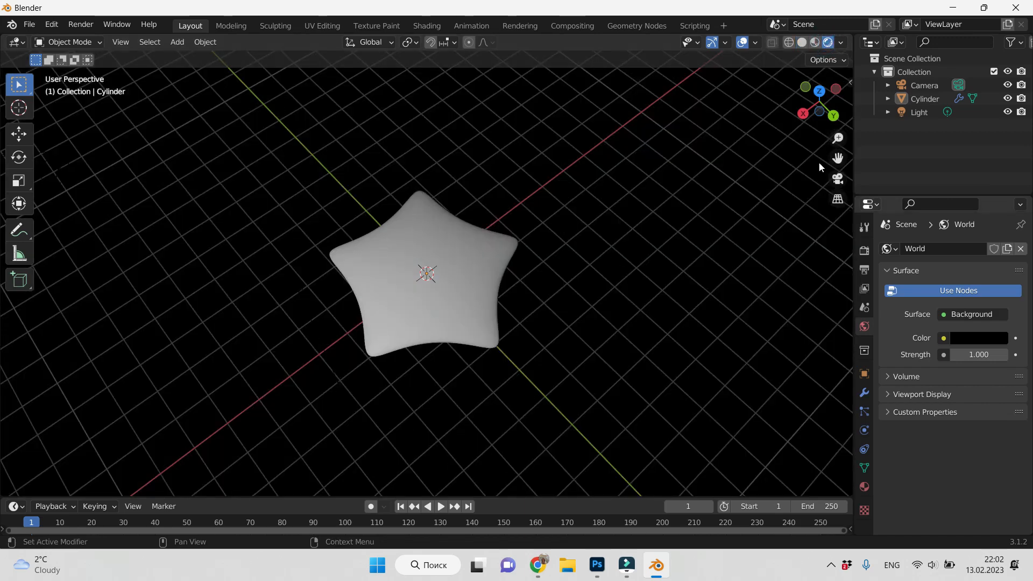
Delete the light from the scene and select the star object.
{"action": "left_click", "coordinate": [924, 112]}
{"action": "right_click", "coordinate": [924, 112]}
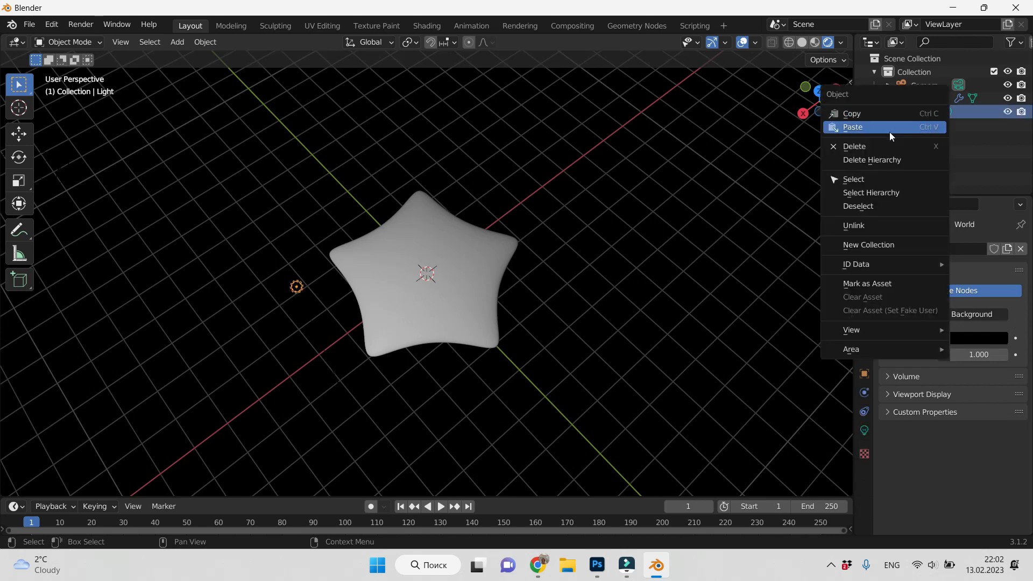
{"action": "left_click", "coordinate": [878, 149]}
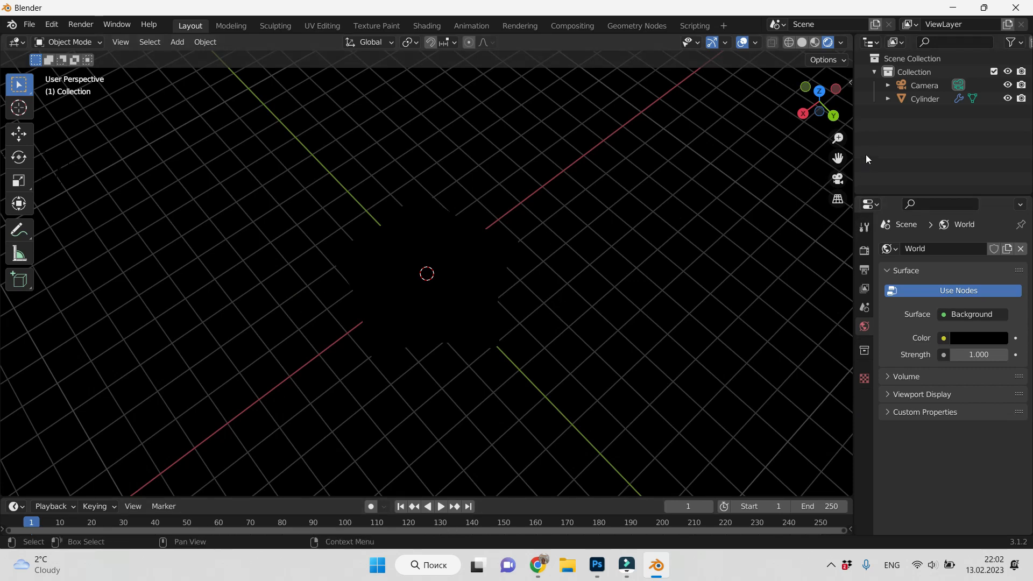
{"action": "left_click", "coordinate": [938, 99]}
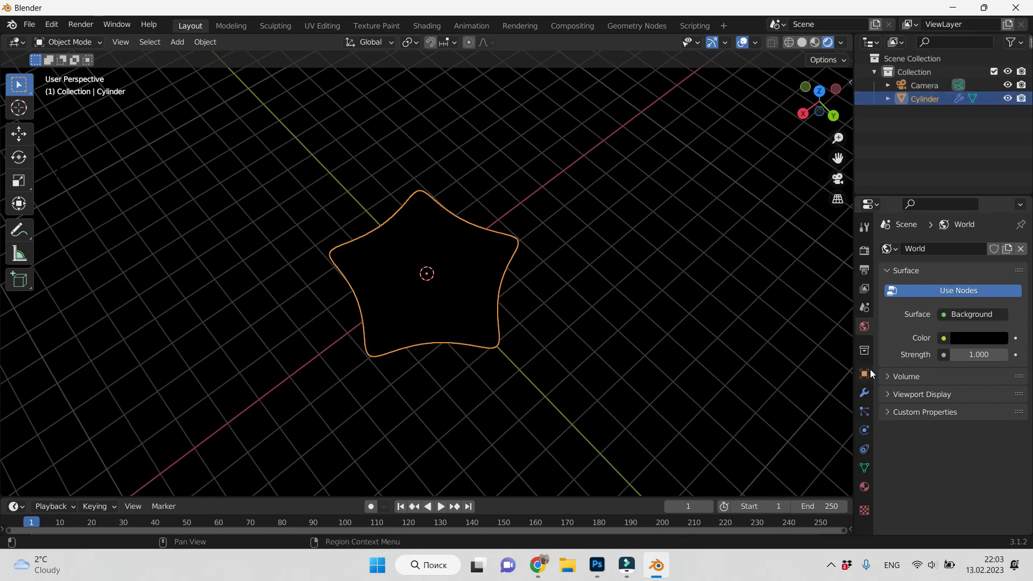
Enable Ambient Occlusion, Bloom, Screen Space Reflections and Motion Blur in the Eevee render settings.
{"action": "left_click", "coordinate": [865, 253]}
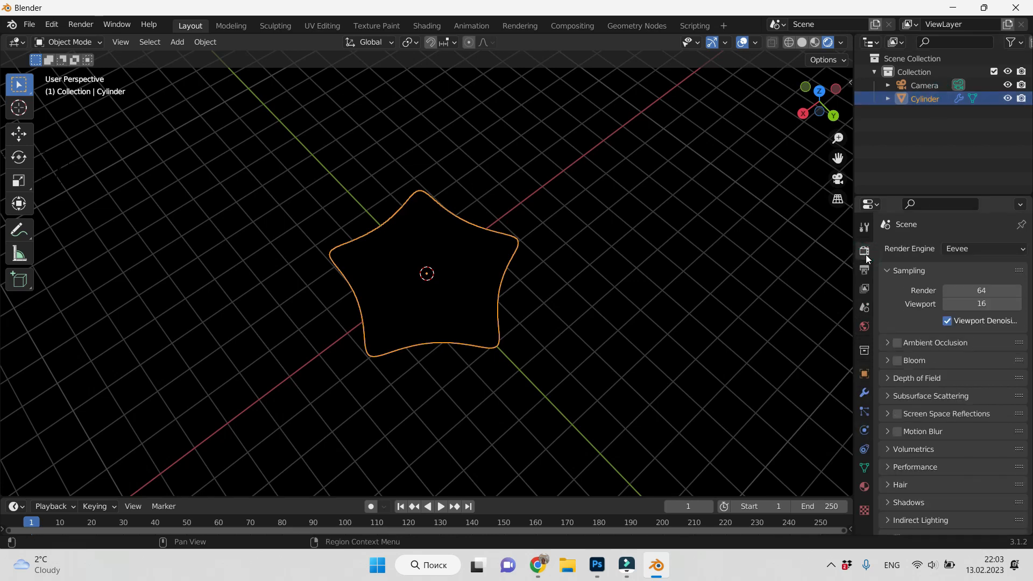
{"action": "left_click", "coordinate": [897, 342]}
{"action": "left_click", "coordinate": [896, 361]}
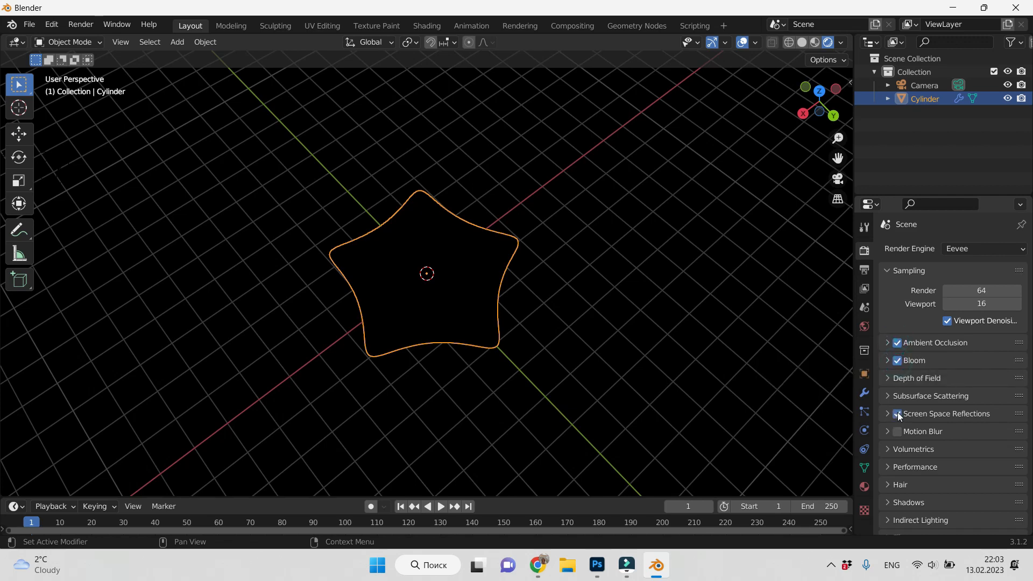
{"action": "left_click", "coordinate": [897, 432]}
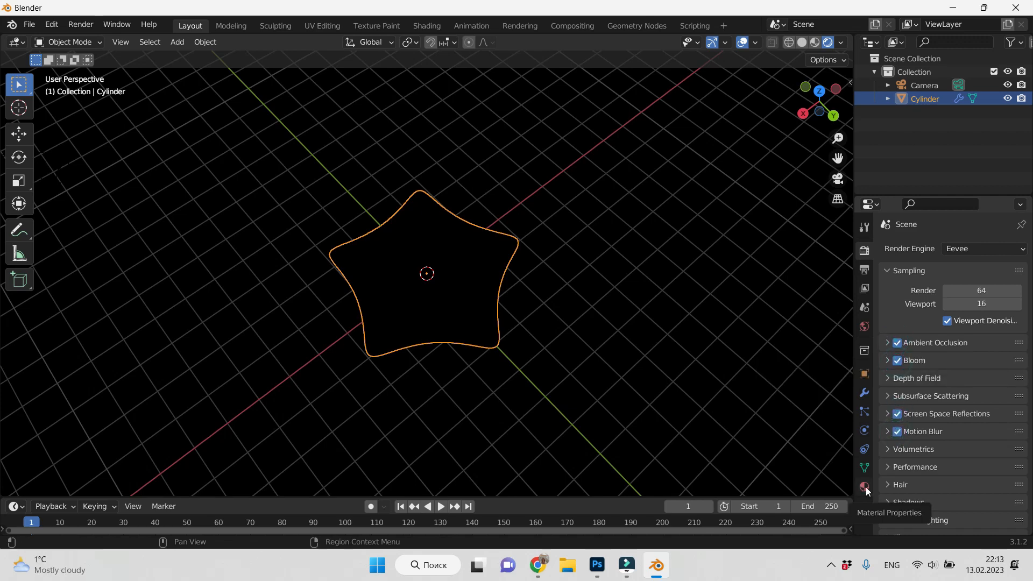
Give the star a new material with an Emission surface and set the emission strength to 2.9.
{"action": "left_click", "coordinate": [865, 487]}
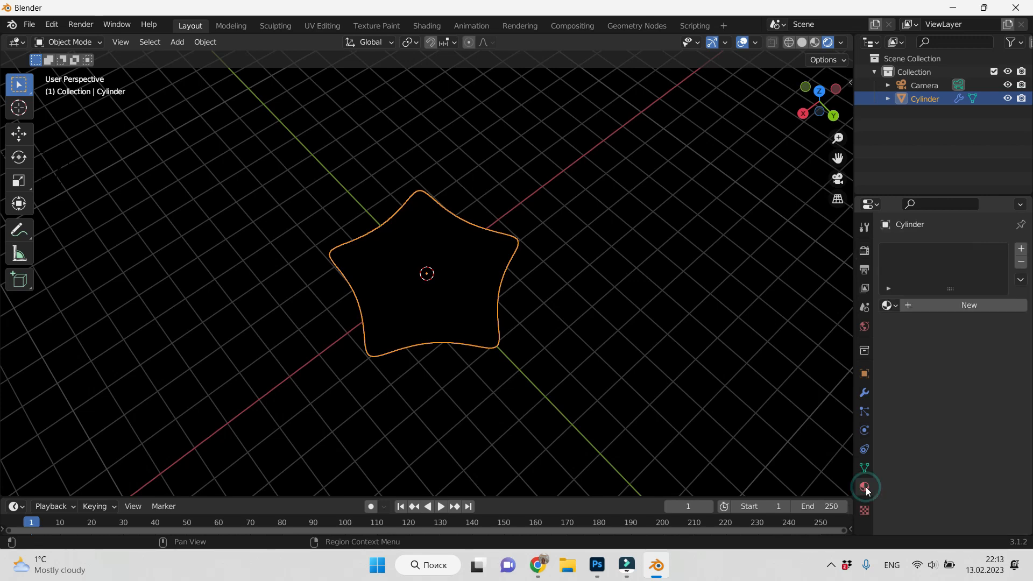
{"action": "left_click", "coordinate": [967, 305]}
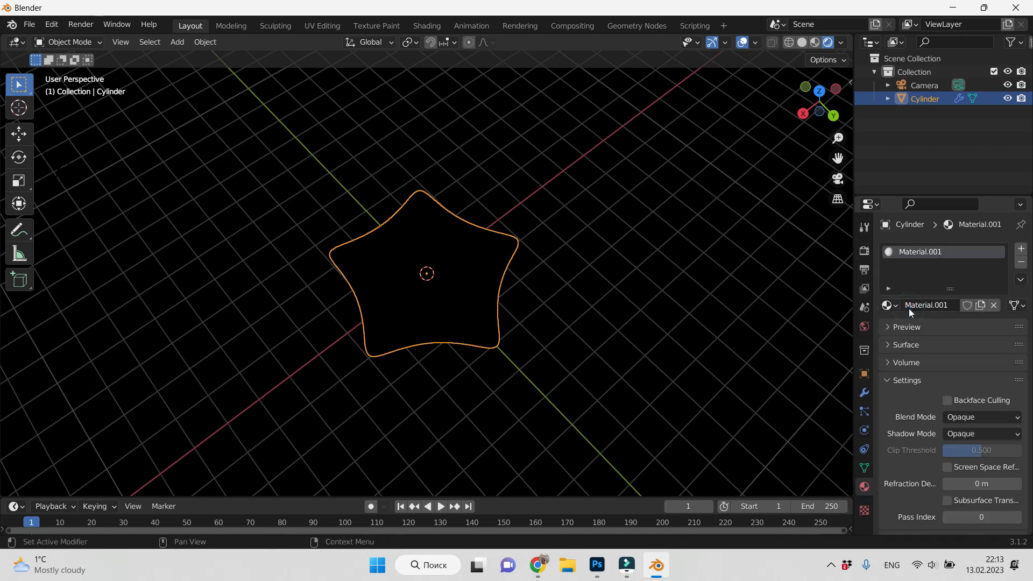
{"action": "left_click", "coordinate": [907, 345]}
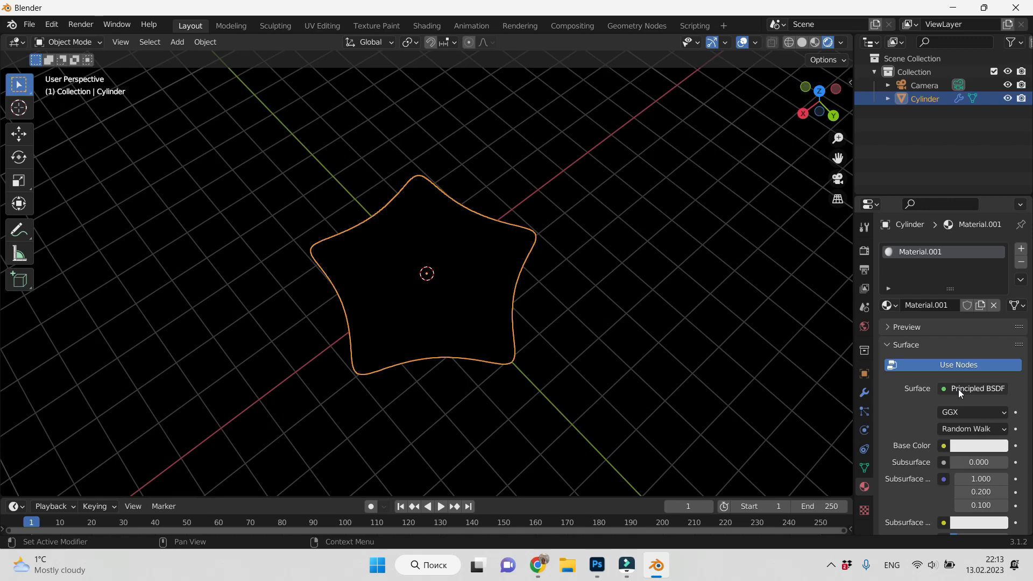
{"action": "left_click", "coordinate": [958, 389]}
{"action": "left_click", "coordinate": [838, 126]}
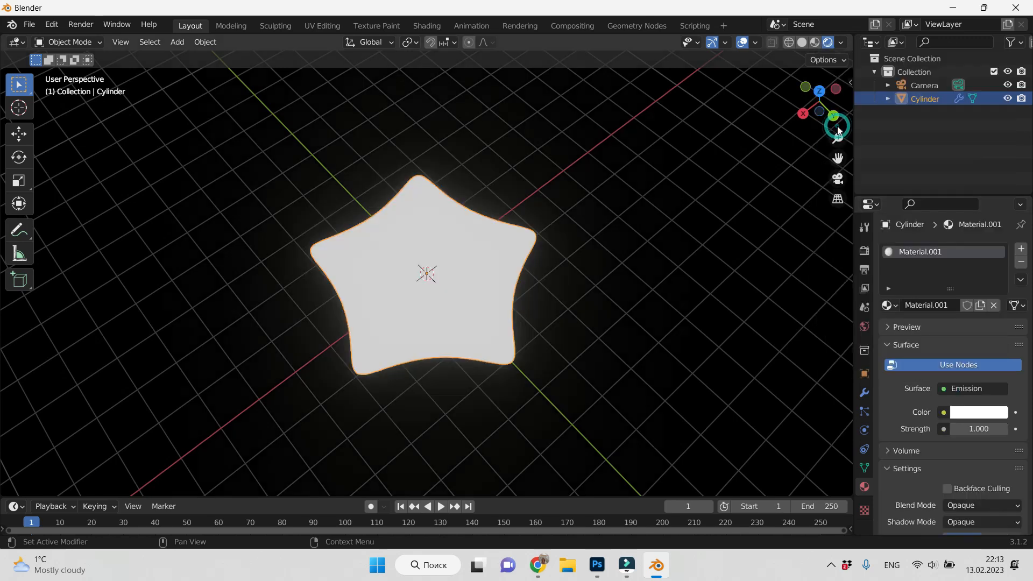
{"action": "left_click_drag", "start_coordinate": [967, 429], "coordinate": [1025, 429]}
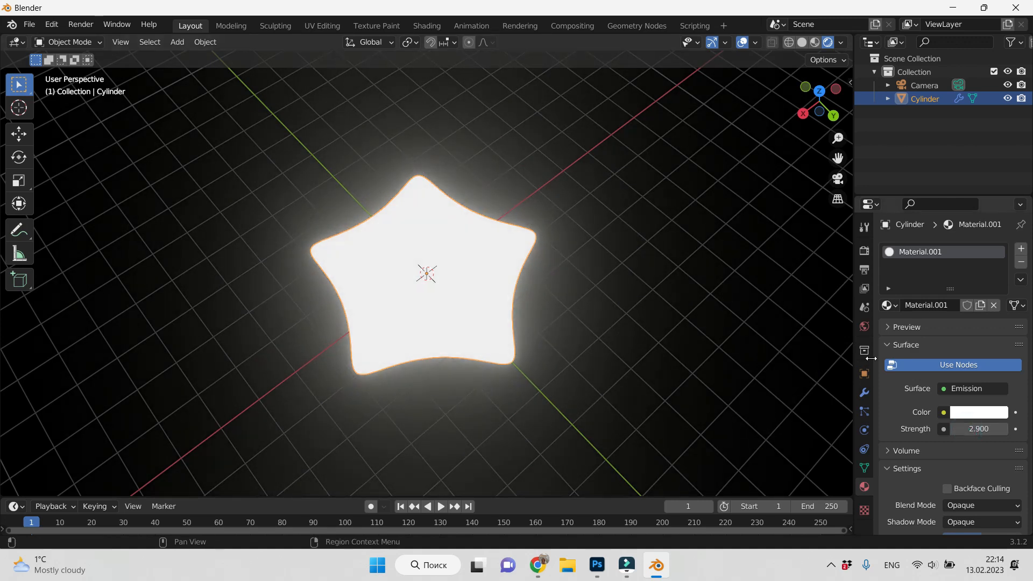
Change the star's emission color to a saturated yellow and set the emission strength to 4.7.
{"action": "scroll", "coordinate": [1023, 344], "scroll_direction": "down", "scroll_amount": 5}
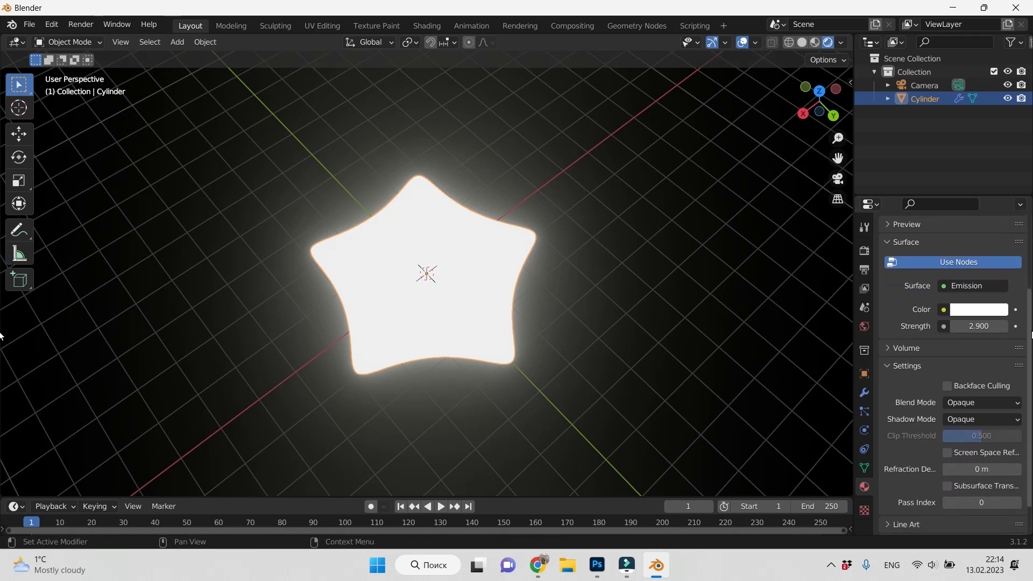
{"action": "left_click", "coordinate": [961, 309]}
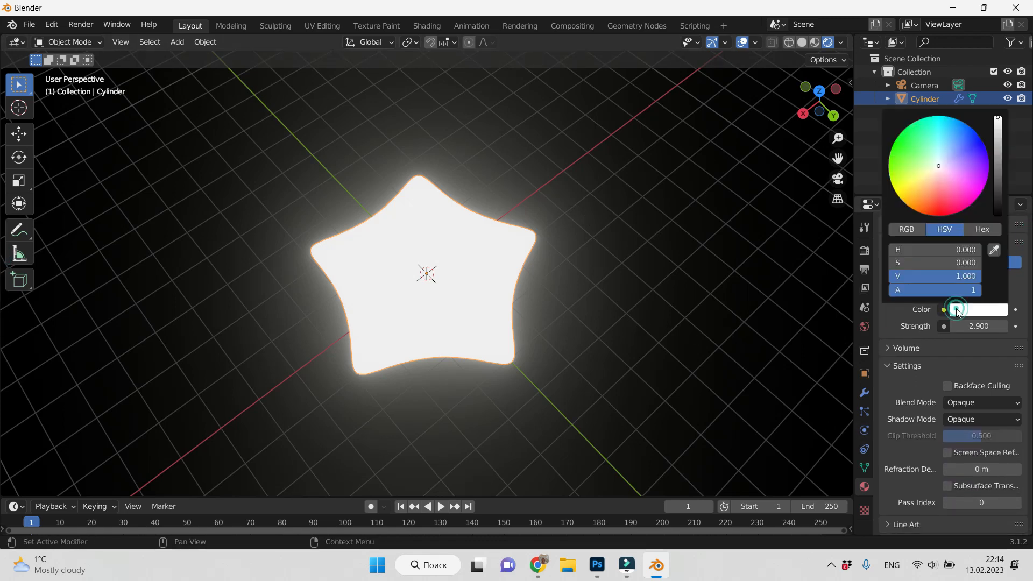
{"action": "left_click", "coordinate": [914, 183]}
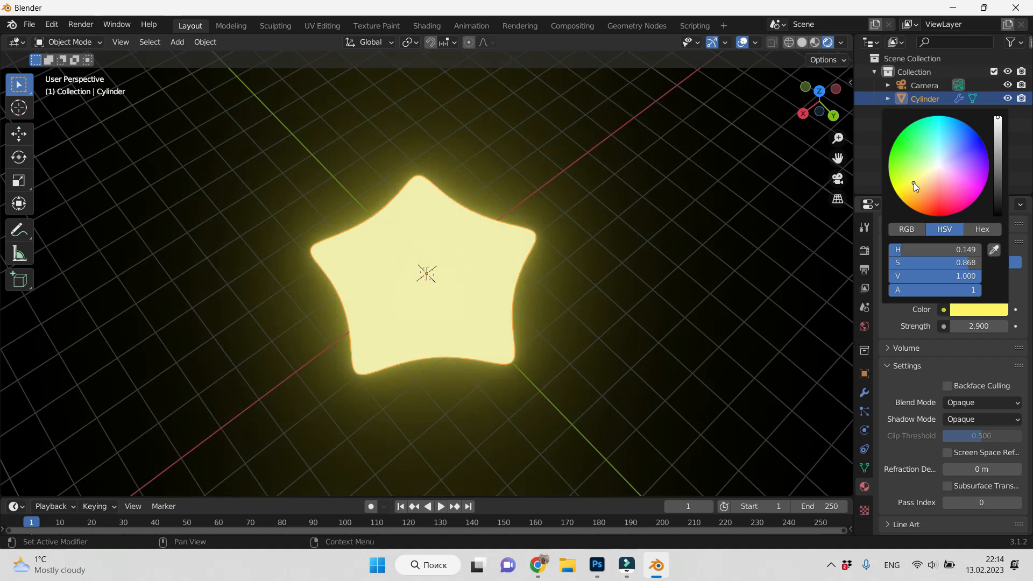
{"action": "left_click", "coordinate": [907, 186]}
{"action": "left_click", "coordinate": [909, 186]}
{"action": "left_click_drag", "start_coordinate": [971, 327], "coordinate": [1001, 326]}
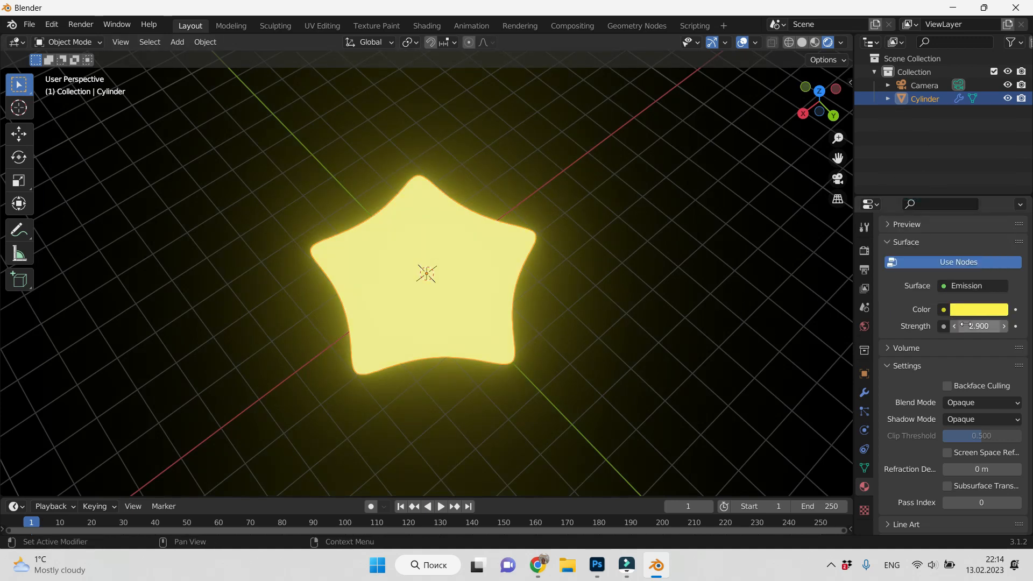
{"action": "scroll", "coordinate": [619, 246], "scroll_direction": "down", "scroll_amount": 2}
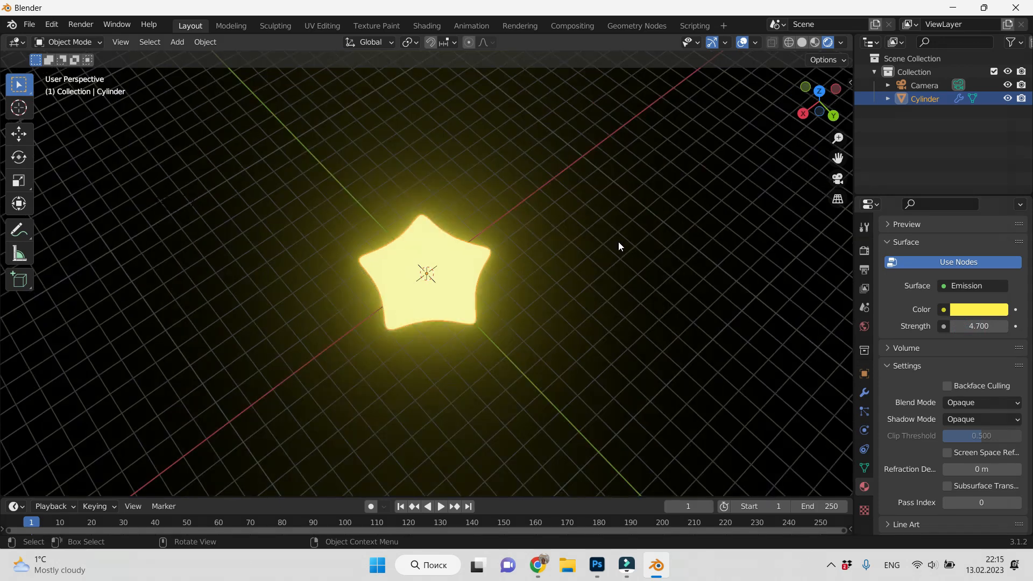